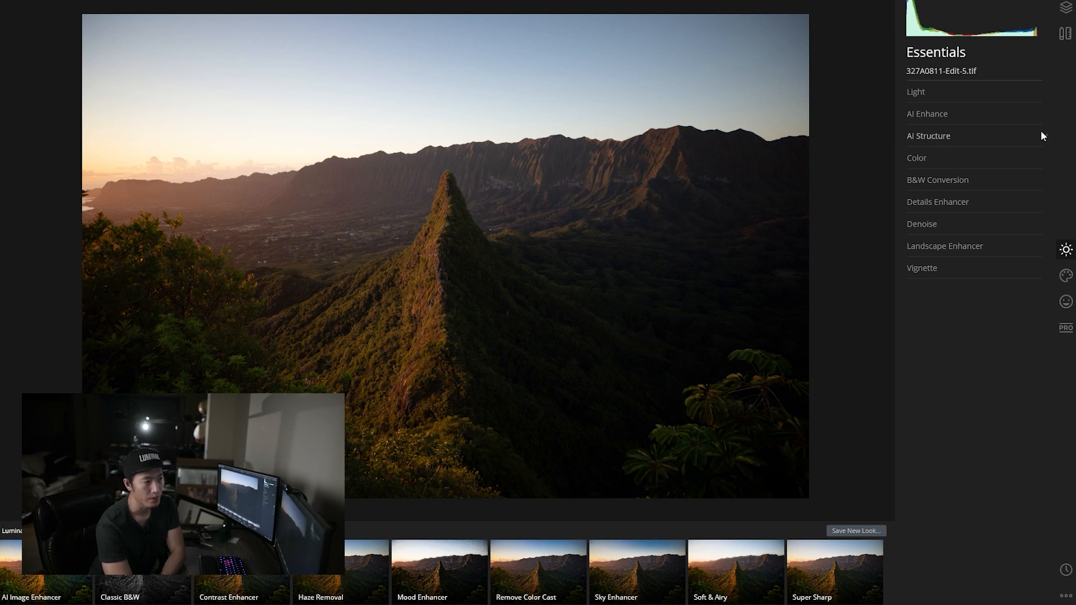
# Step: Use AI Sky Replacement to try the Sunset 4 and Dramatic Sunset 5 skies and settle on Dramatic Sunset 2
pyautogui.click(942, 114)
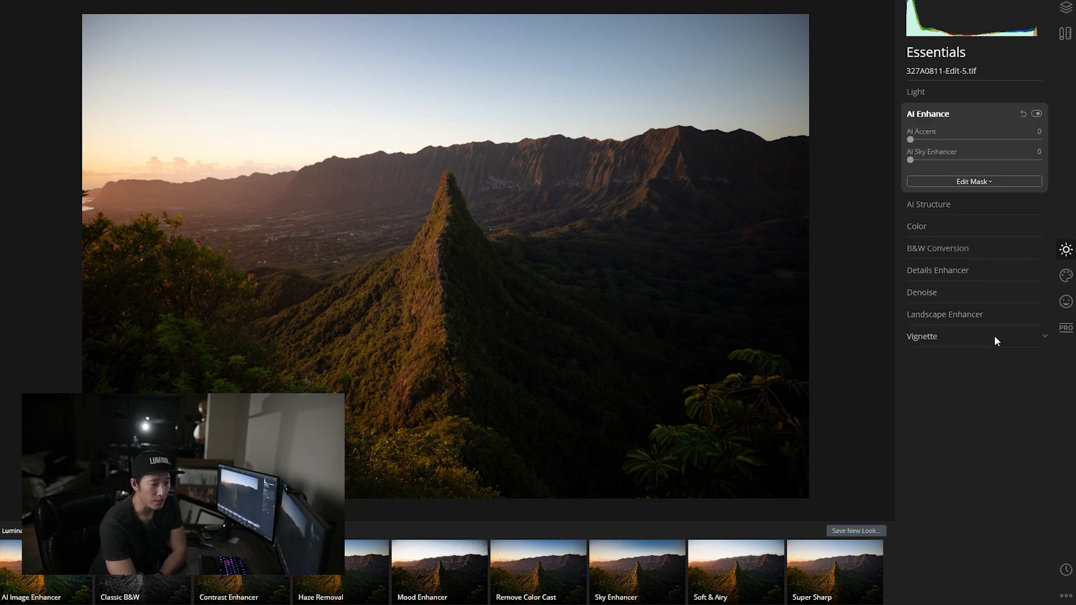
pyautogui.click(1066, 275)
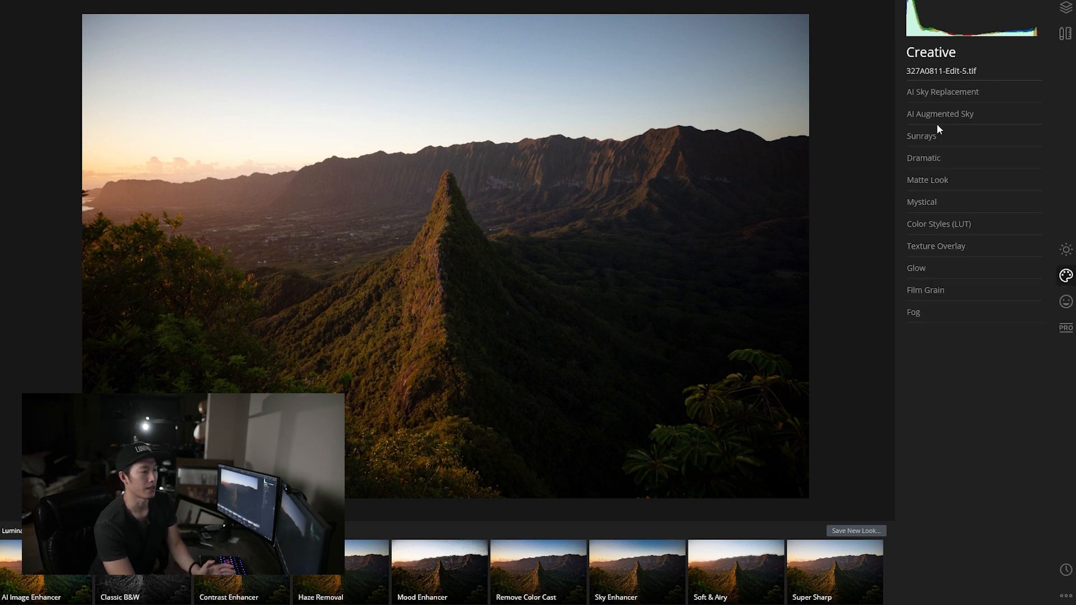
pyautogui.click(966, 91)
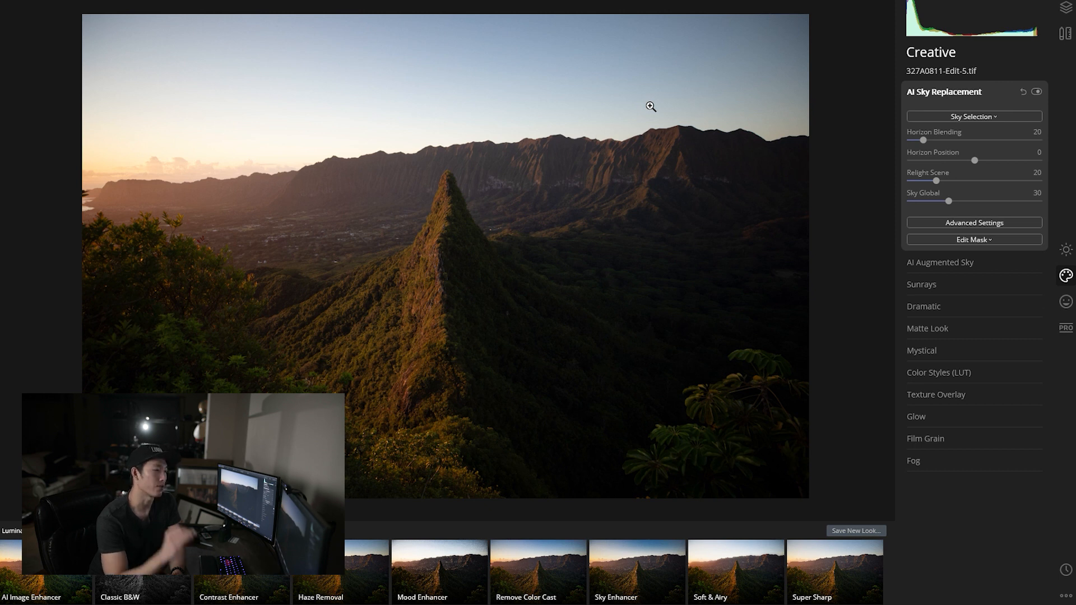
pyautogui.click(987, 116)
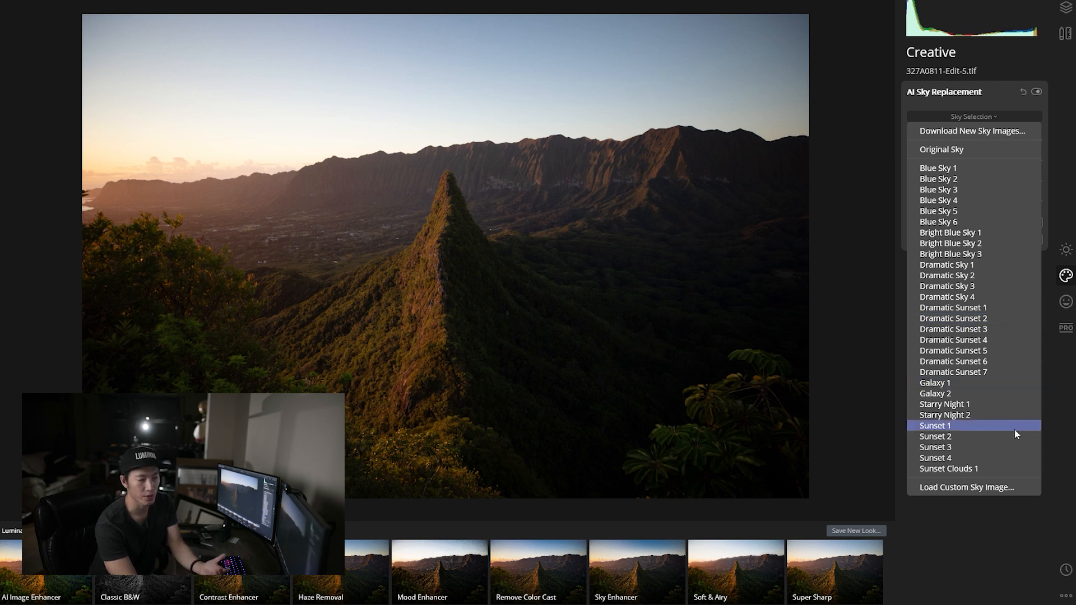
pyautogui.click(998, 457)
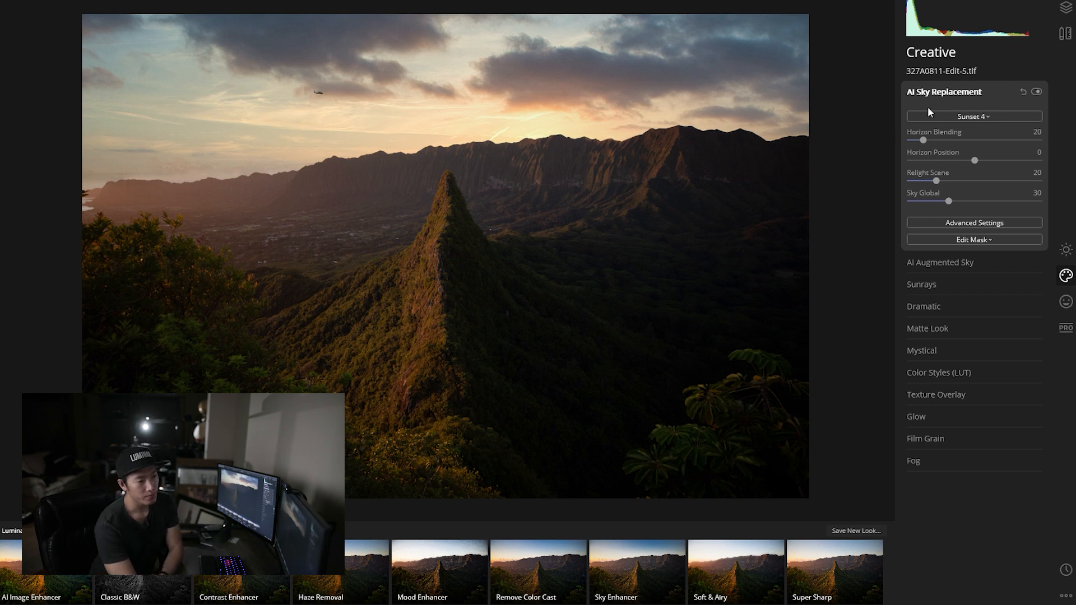
pyautogui.click(953, 116)
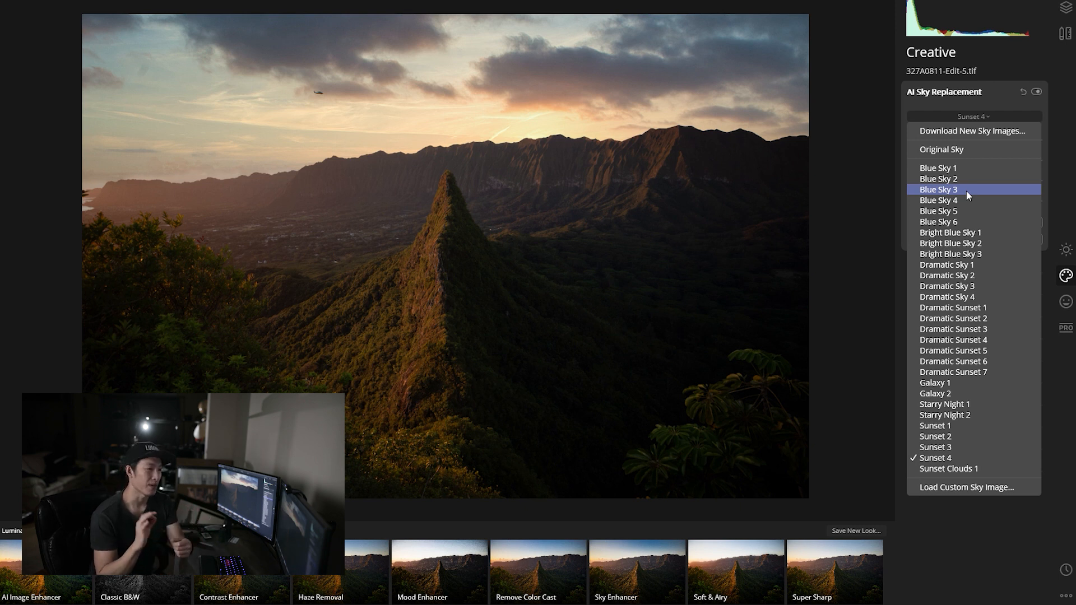
pyautogui.click(952, 350)
pyautogui.click(986, 117)
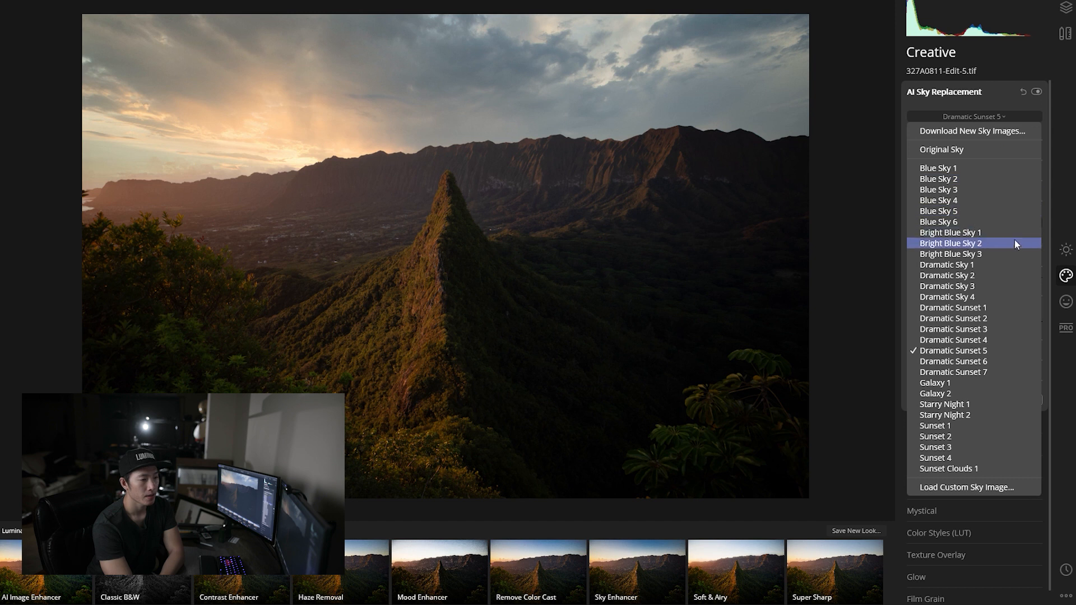
pyautogui.click(1006, 319)
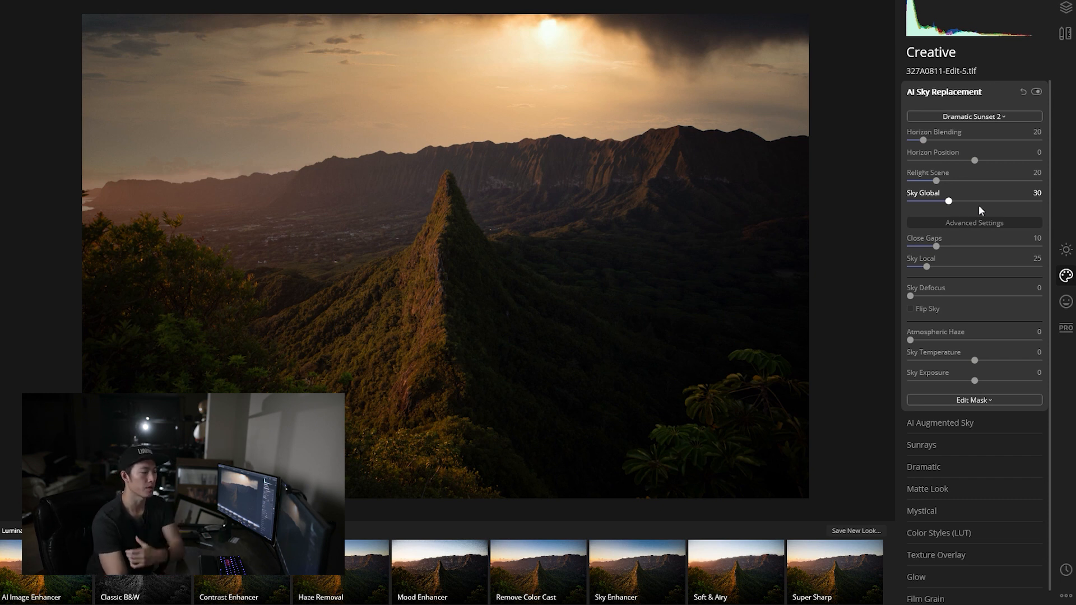
# Step: Set the replacement sky's Horizon Blending to 16 and Horizon Position to -14, and flip the sky
pyautogui.moveTo(923, 140); pyautogui.dragTo(920, 140)
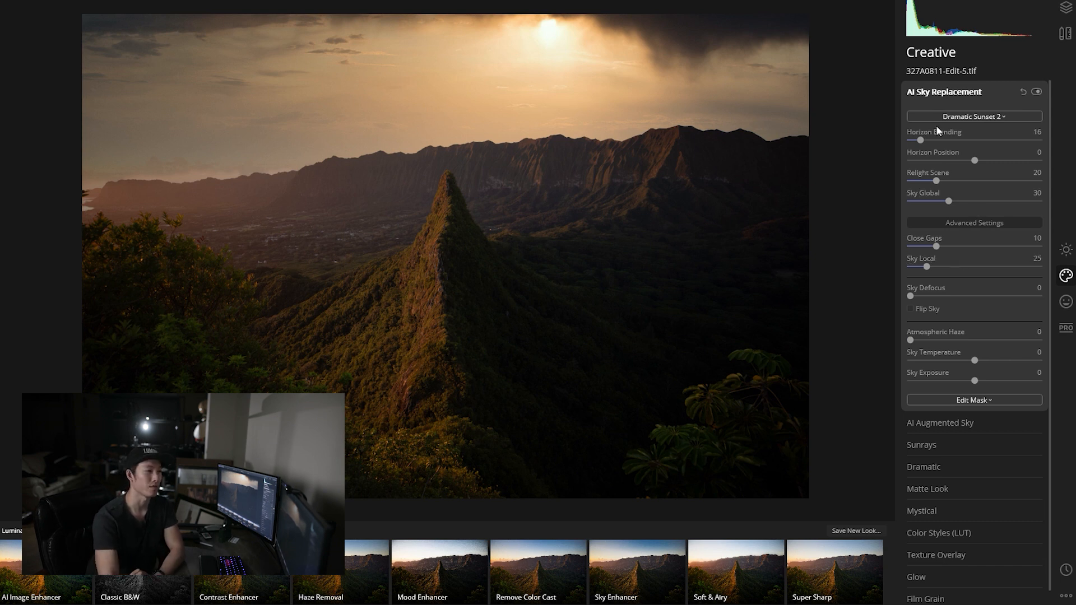
pyautogui.moveTo(976, 161); pyautogui.dragTo(969, 171)
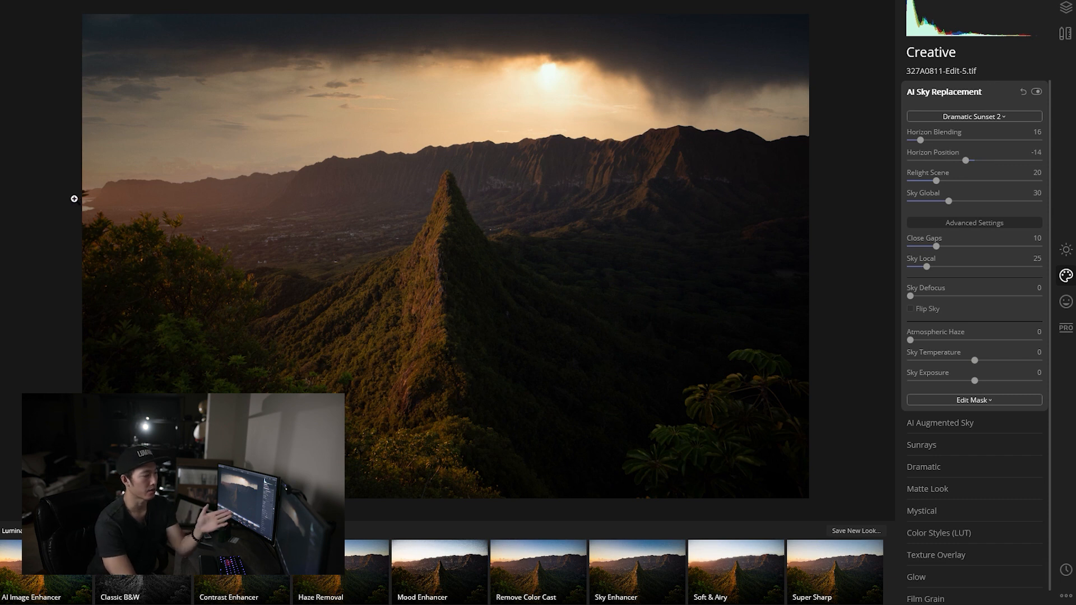
pyautogui.click(921, 311)
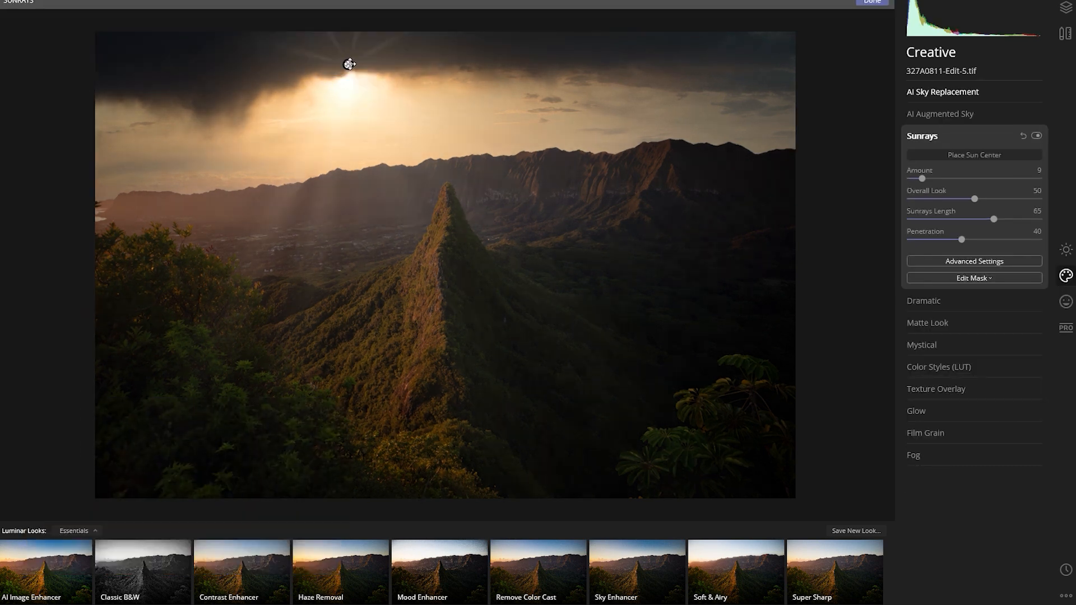
# Step: Show the advanced Sunrays settings and apply the Kodack chrome 3 LUT at an amount of 10
pyautogui.click(974, 261)
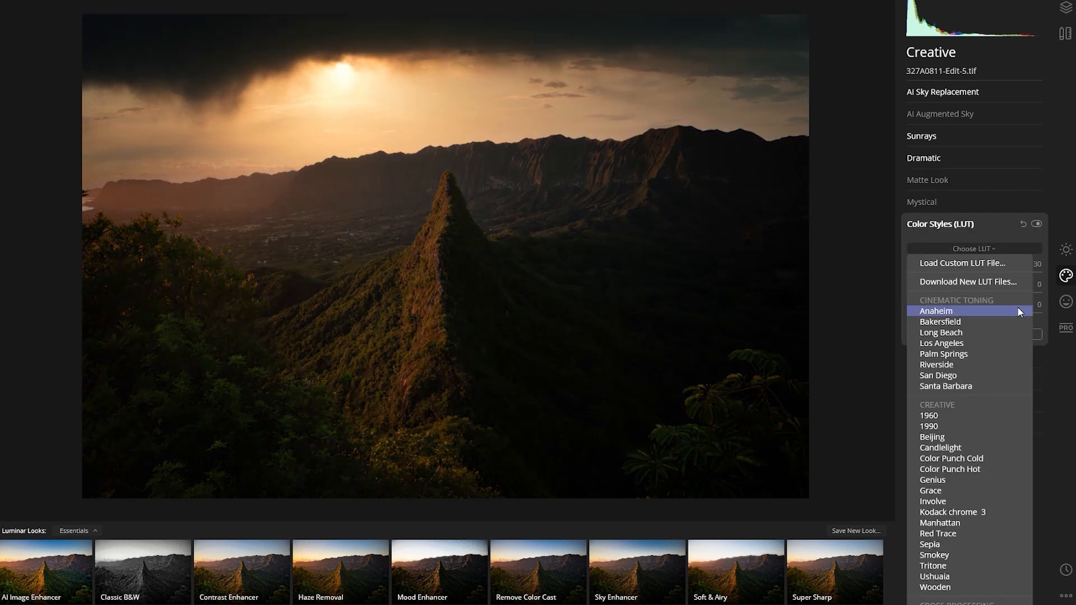
pyautogui.click(953, 511)
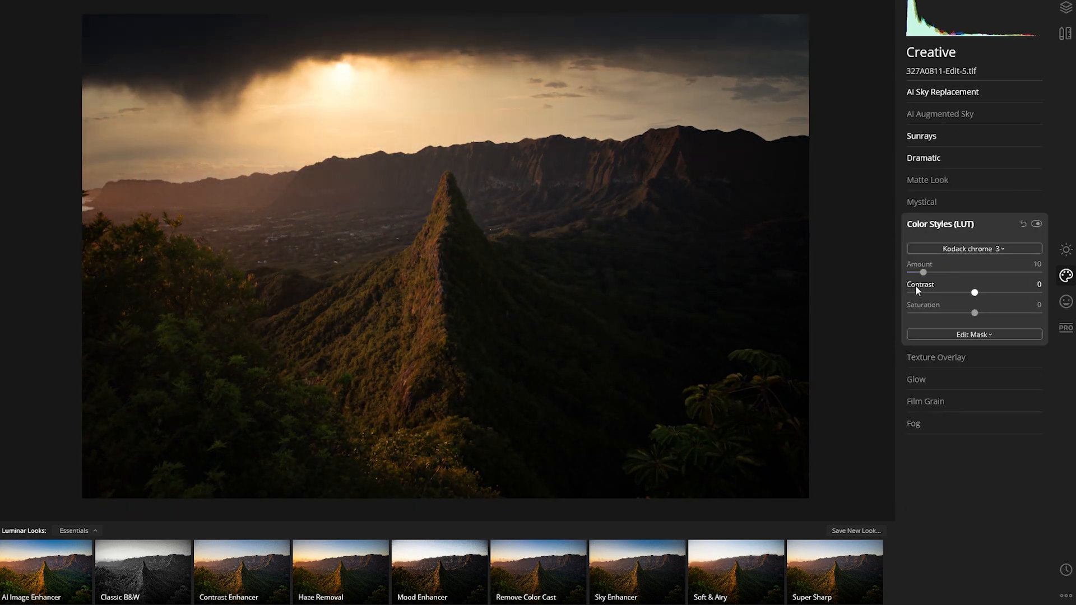
# Step: Fine-tune the photo with small slider adjustments in the Essentials tools
pyautogui.click(1065, 249)
pyautogui.moveTo(910, 480); pyautogui.dragTo(910, 474)
pyautogui.click(943, 441)
pyautogui.moveTo(1018, 369); pyautogui.dragTo(1018, 376)
pyautogui.moveTo(977, 407); pyautogui.dragTo(980, 403)
pyautogui.moveTo(974, 207); pyautogui.dragTo(958, 206)
# Step: Place a tilted Adjustable Gradient over the darker valley with top warmth -12, and start Dodge & Burn
pyautogui.click(1064, 328)
pyautogui.click(947, 113)
pyautogui.moveTo(591, 231); pyautogui.dragTo(631, 230)
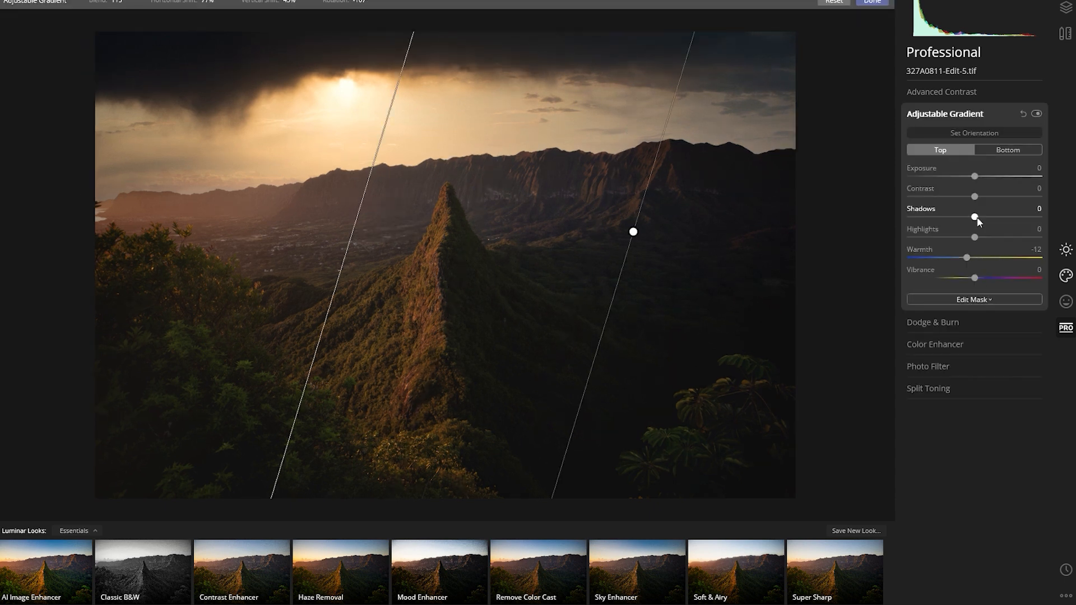
pyautogui.click(932, 322)
pyautogui.click(1013, 156)
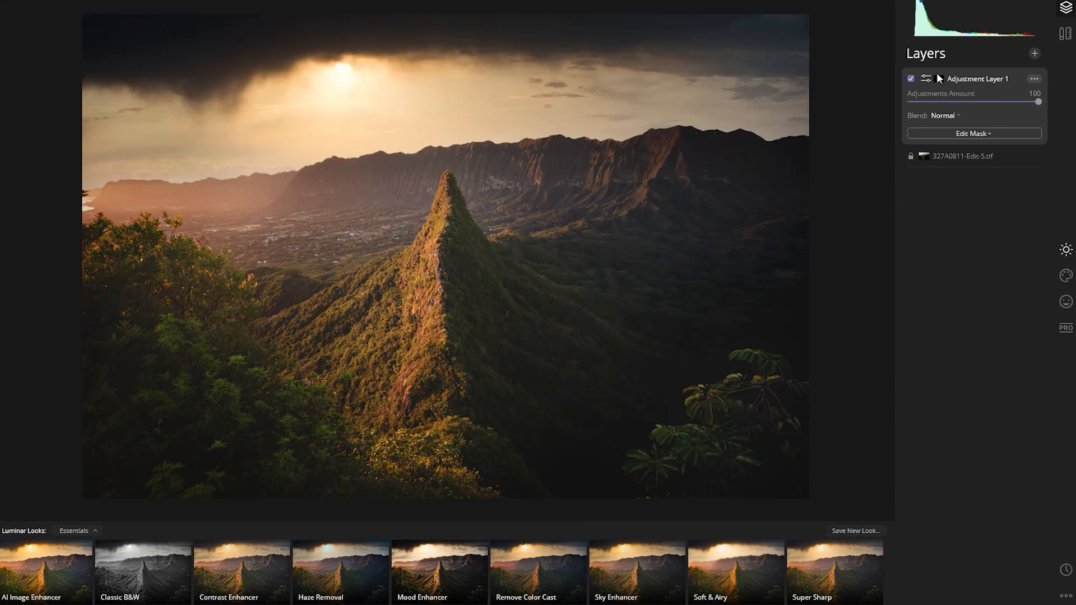
# Step: Brush the mask of Adjustment Layer 1 and set its adjustments amount to 85
pyautogui.click(974, 133)
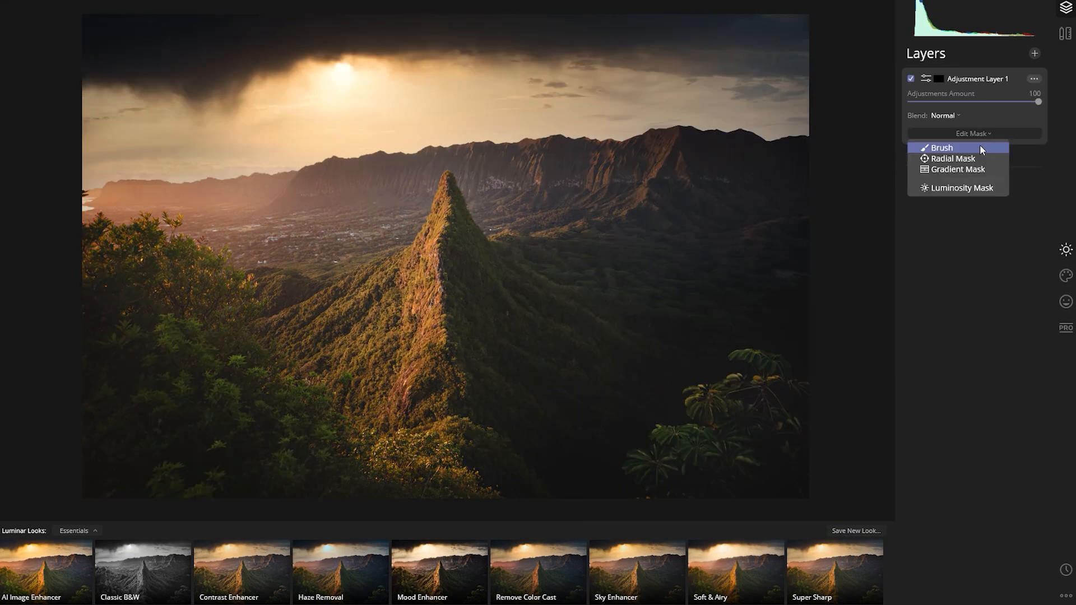
pyautogui.click(979, 145)
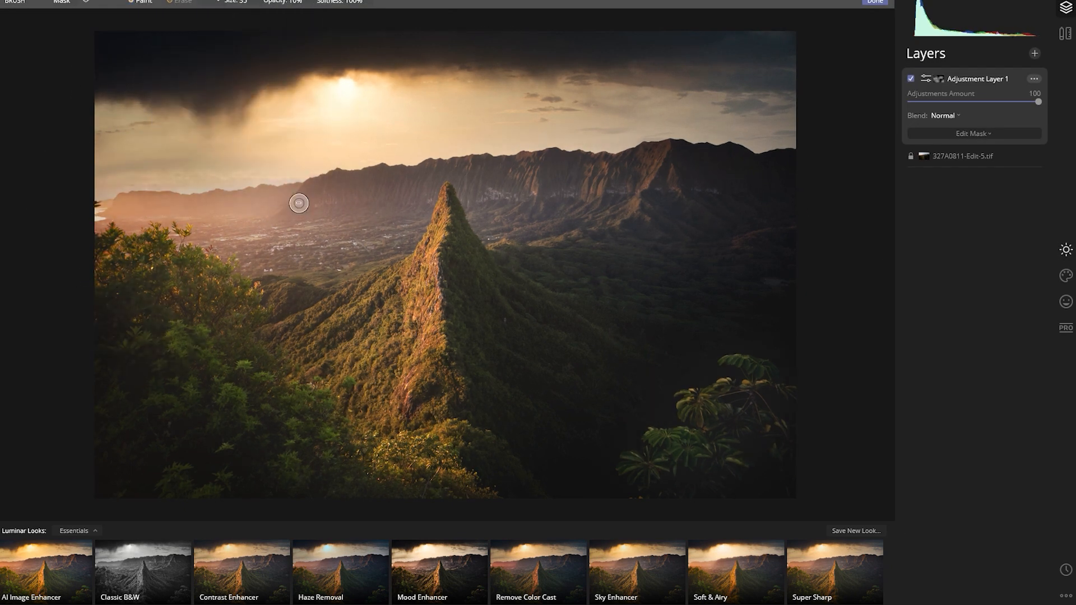
pyautogui.click(910, 79)
pyautogui.click(911, 79)
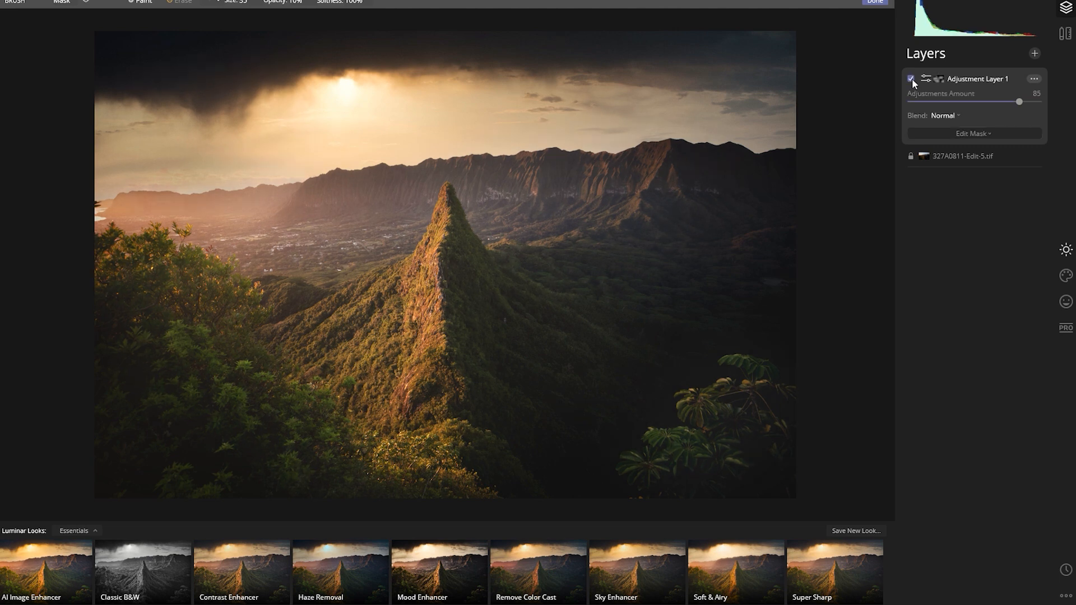
# Step: Compare the photo with and without Adjustment Layer 1 and finish the mask brushing
pyautogui.click(912, 78)
pyautogui.click(911, 79)
pyautogui.click(911, 78)
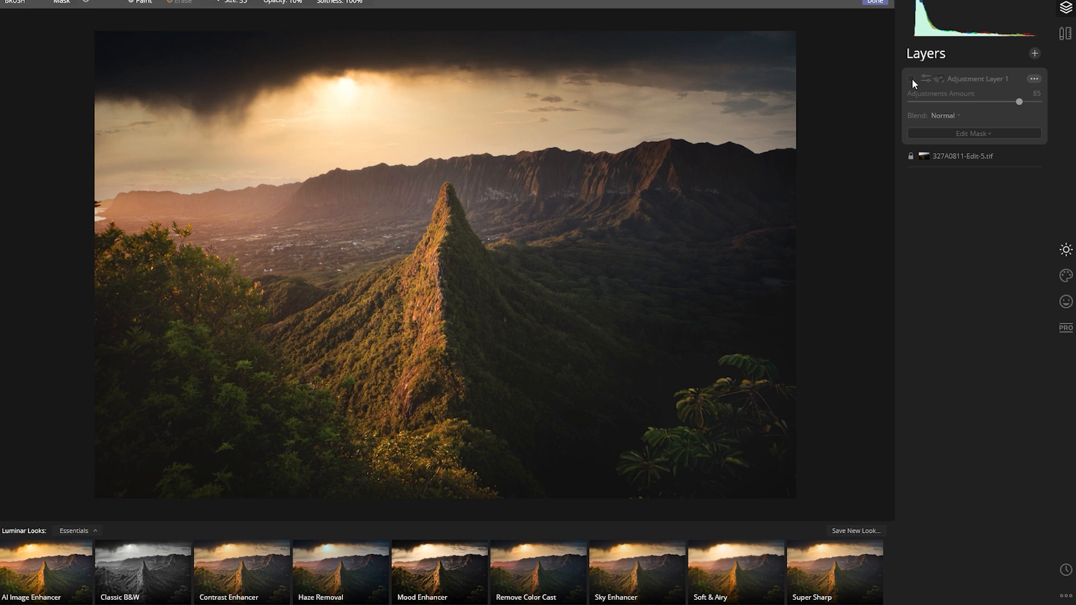
pyautogui.click(911, 78)
pyautogui.click(912, 79)
pyautogui.click(912, 79)
pyautogui.click(912, 78)
pyautogui.click(913, 79)
pyautogui.click(912, 79)
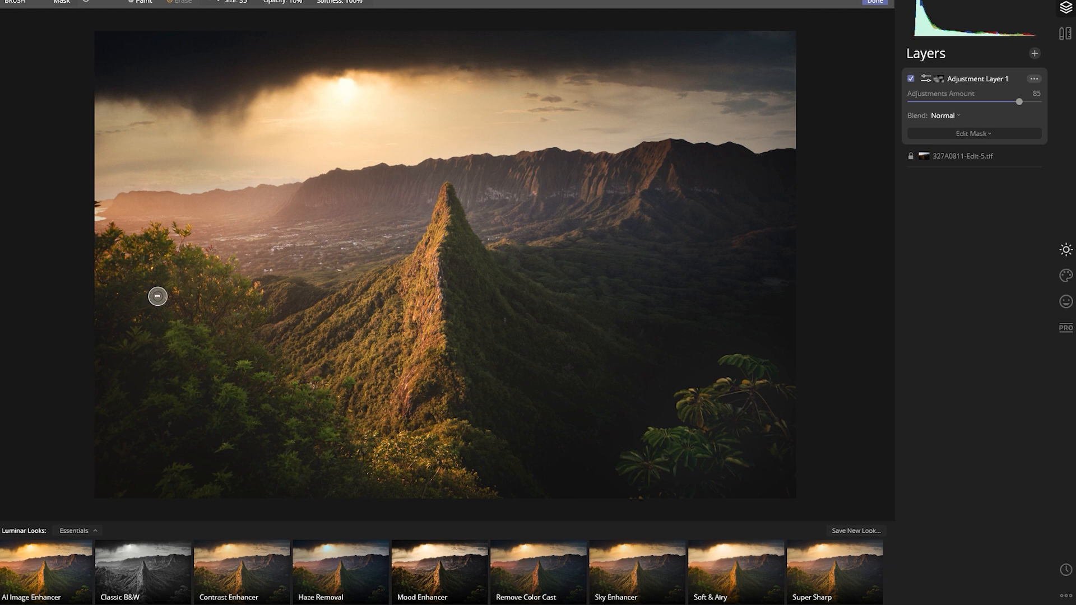
pyautogui.click(910, 78)
pyautogui.click(911, 79)
pyautogui.click(911, 78)
pyautogui.click(909, 77)
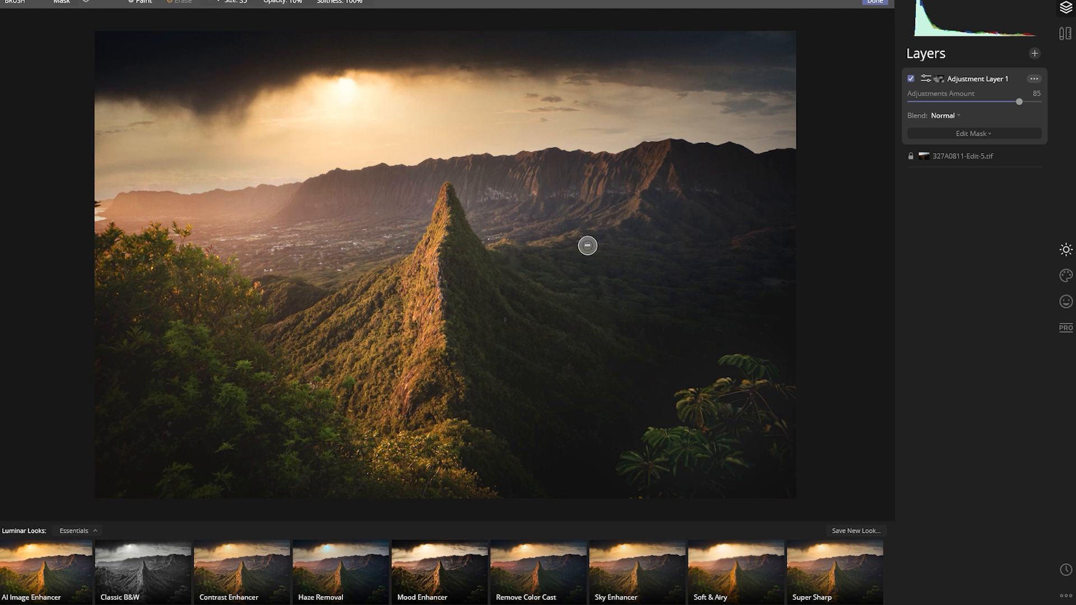
pyautogui.click(911, 78)
pyautogui.click(911, 78)
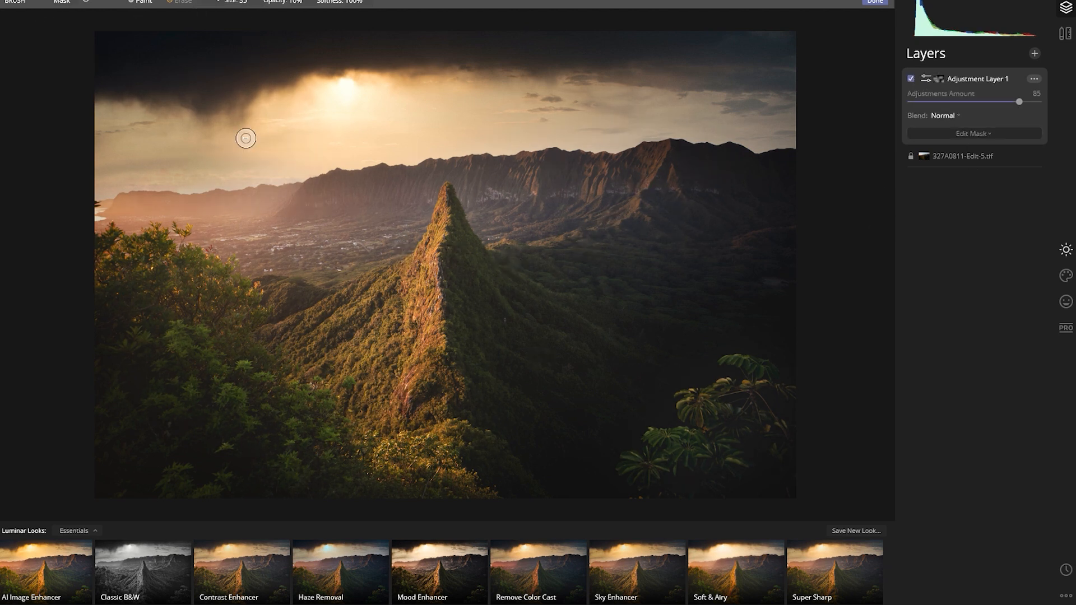
pyautogui.click(875, 2)
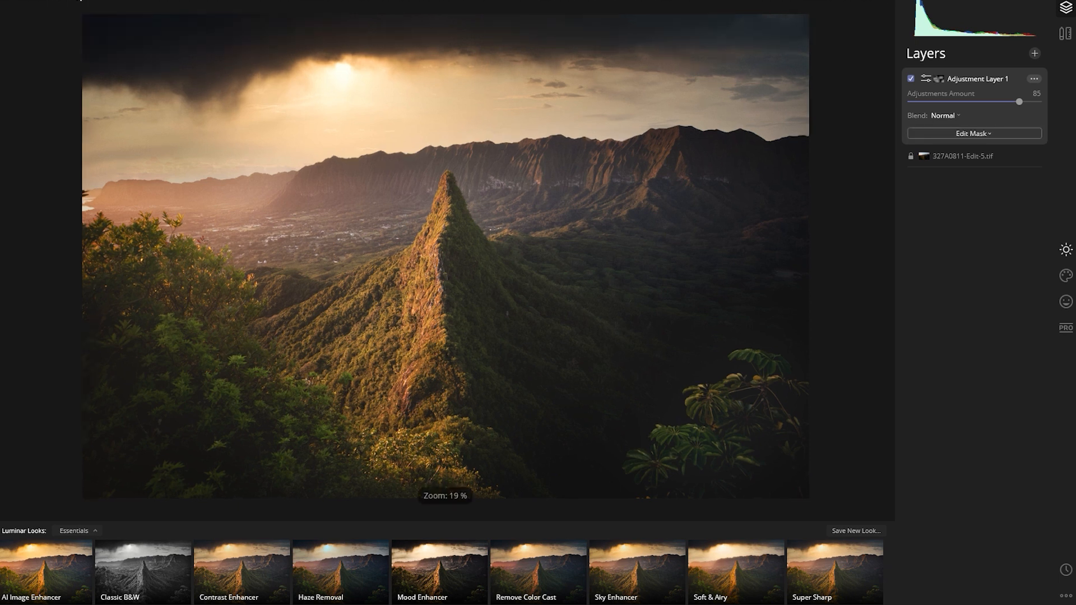